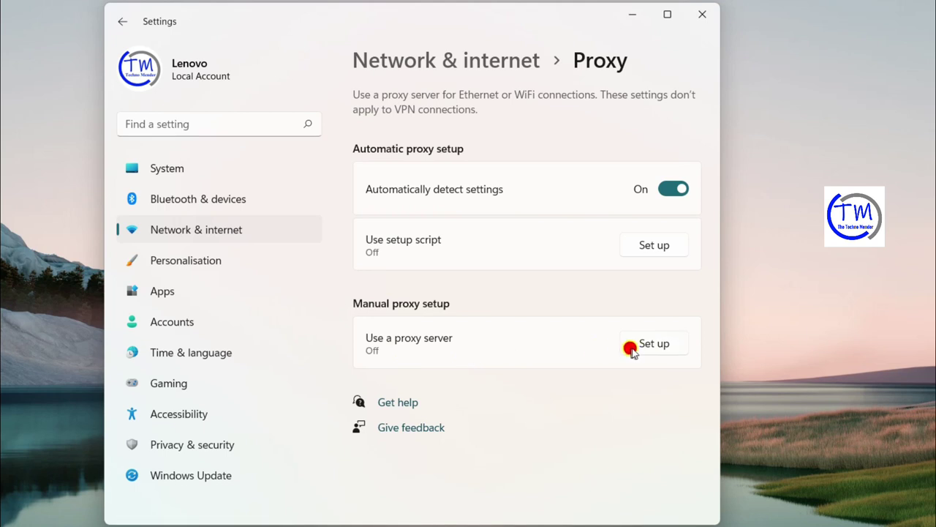
Save the manual proxy setup with the proxy server turned off, and close the Settings window.
click(645, 349)
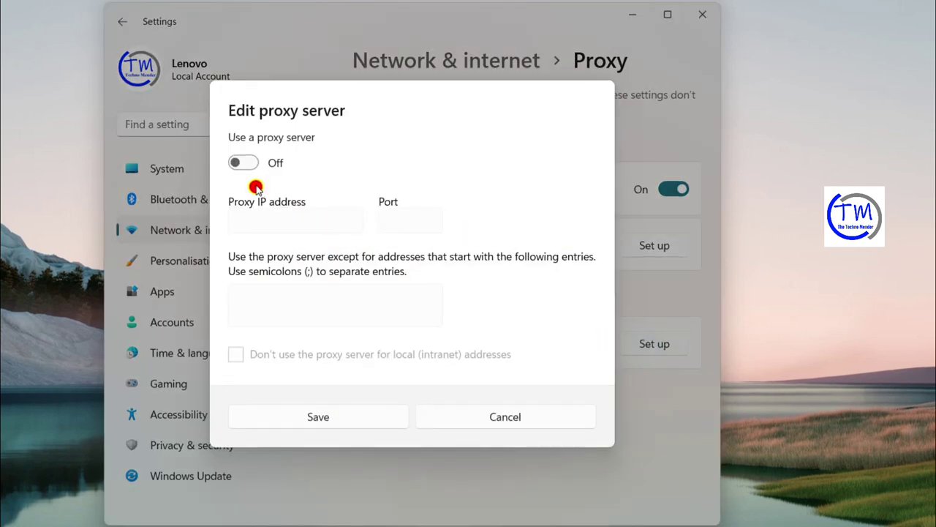
click(336, 418)
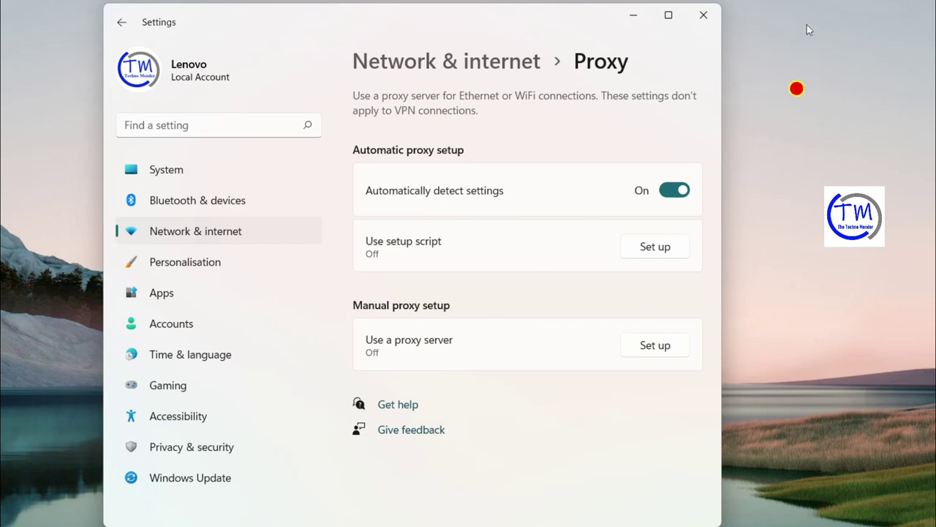
click(714, 14)
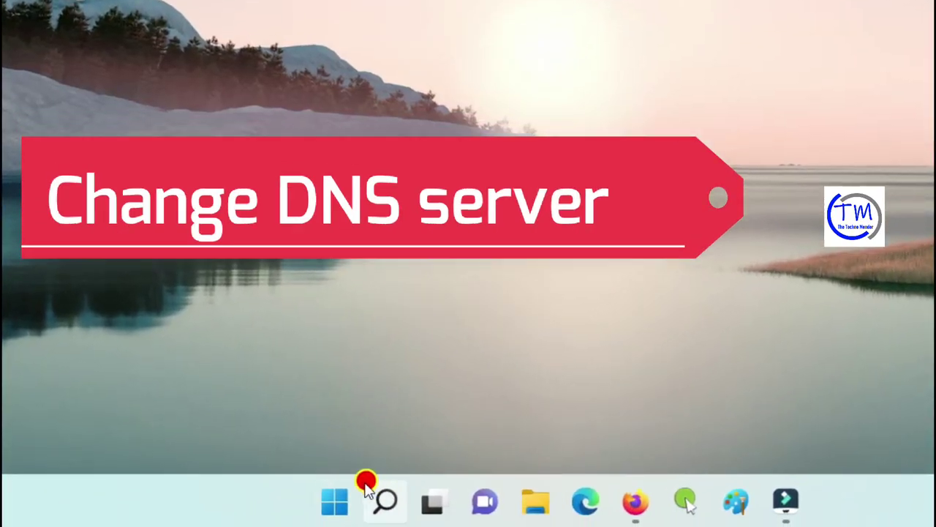
Search Windows for "control", open Control Panel and display its items by Category.
click(394, 507)
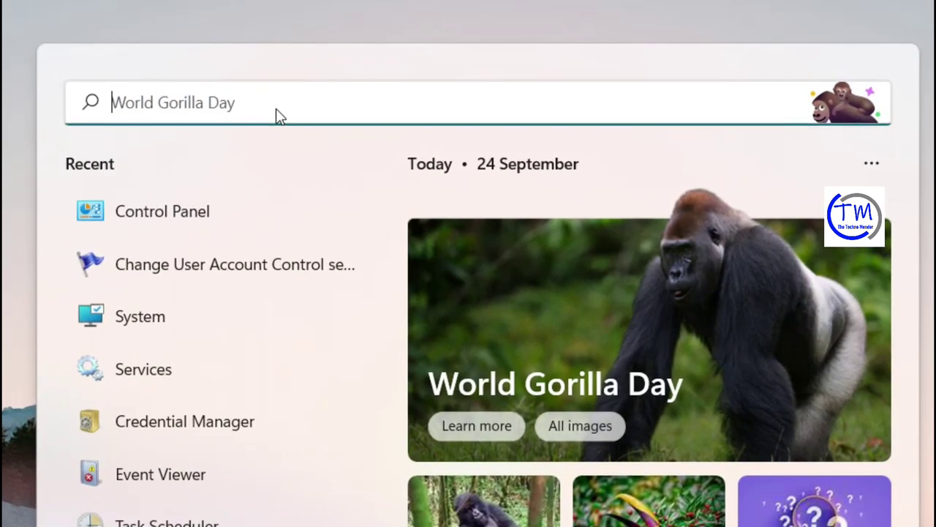
text(control)
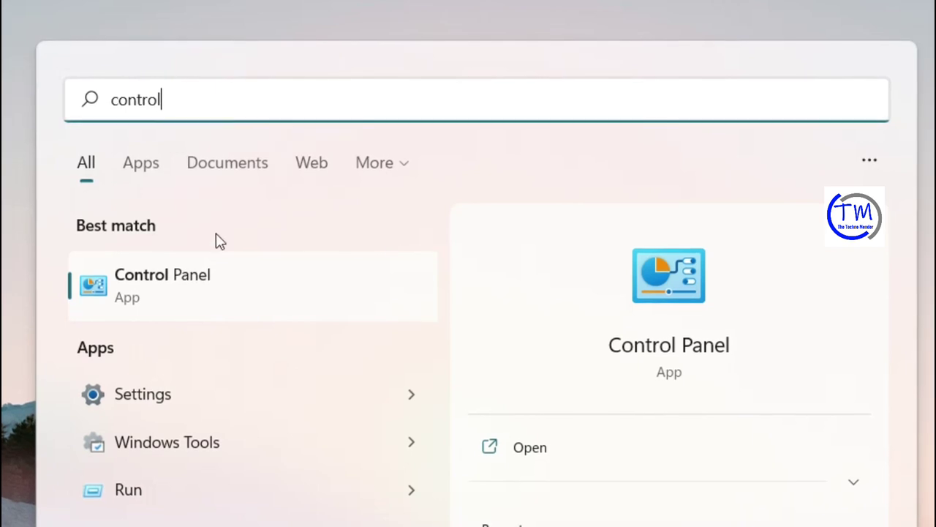
click(158, 307)
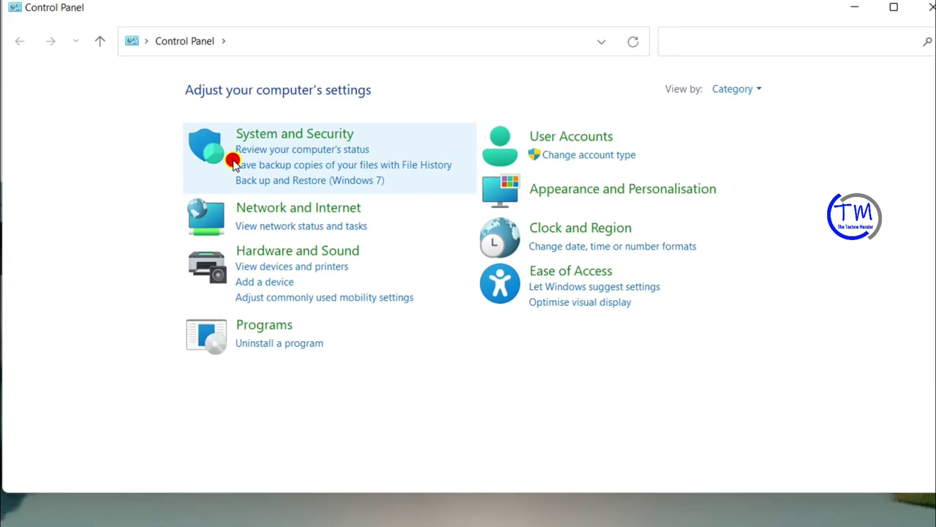
click(751, 89)
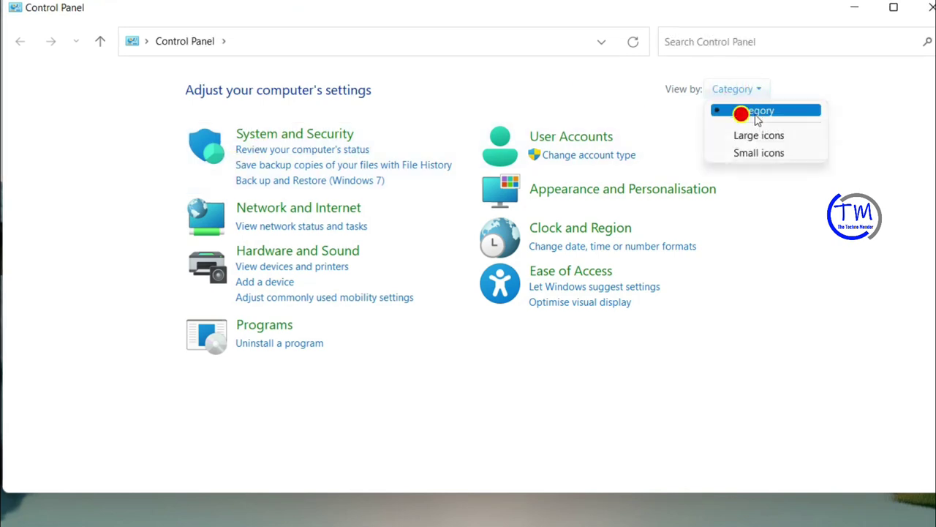
click(762, 111)
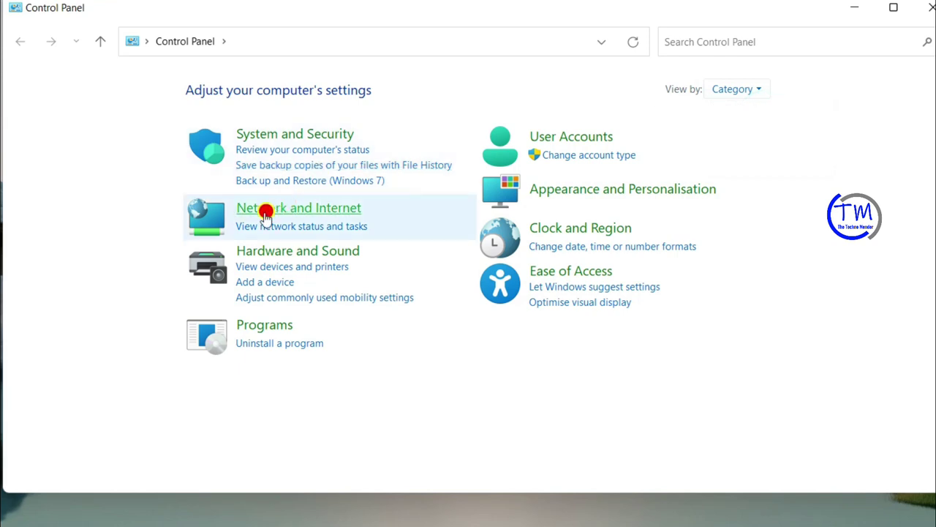
Go through Network and Internet to the Network and Sharing Centre and open its adapter settings.
click(302, 210)
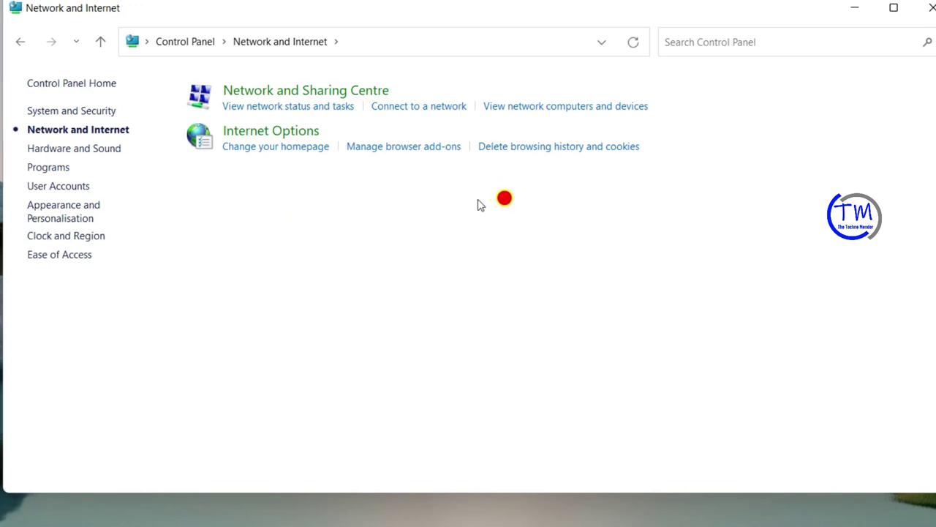
click(266, 87)
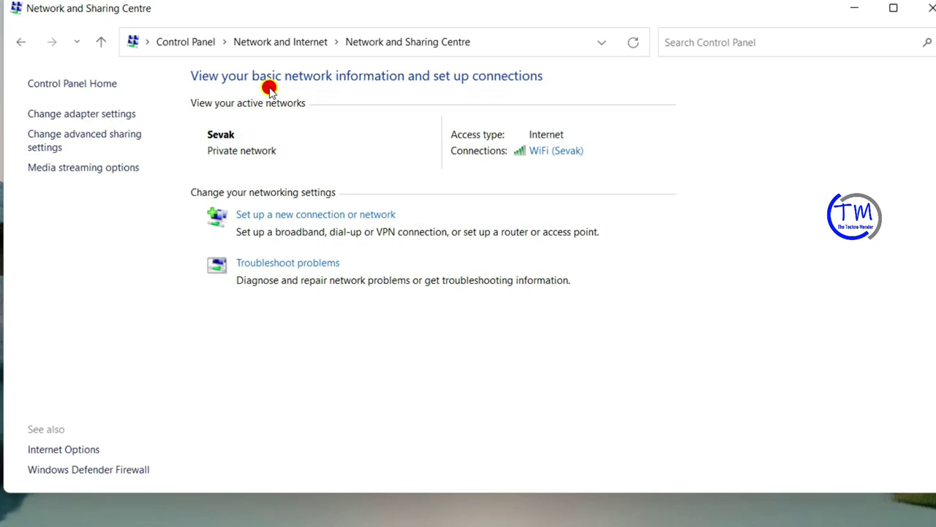
click(88, 115)
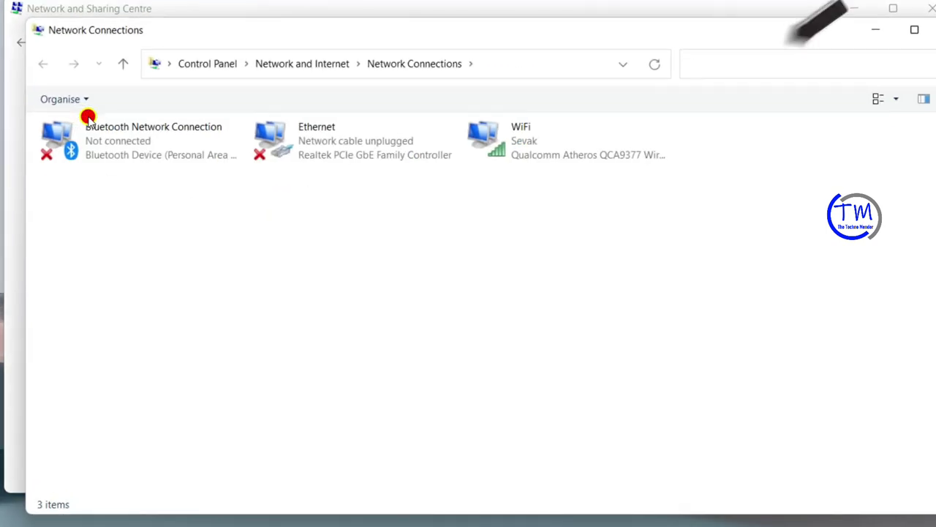
Open the Internet Protocol Version 4 (TCP/IPv4) properties of the WiFi adapter.
right_click(534, 139)
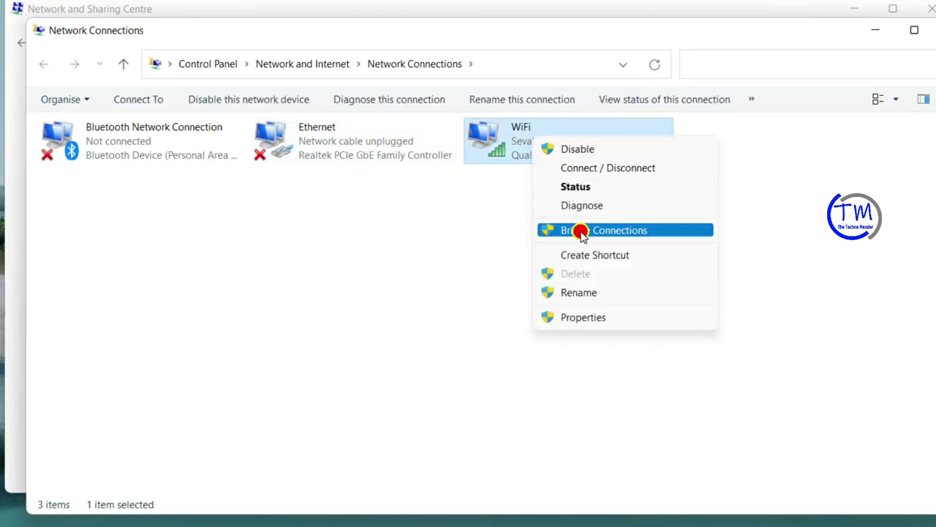
click(592, 317)
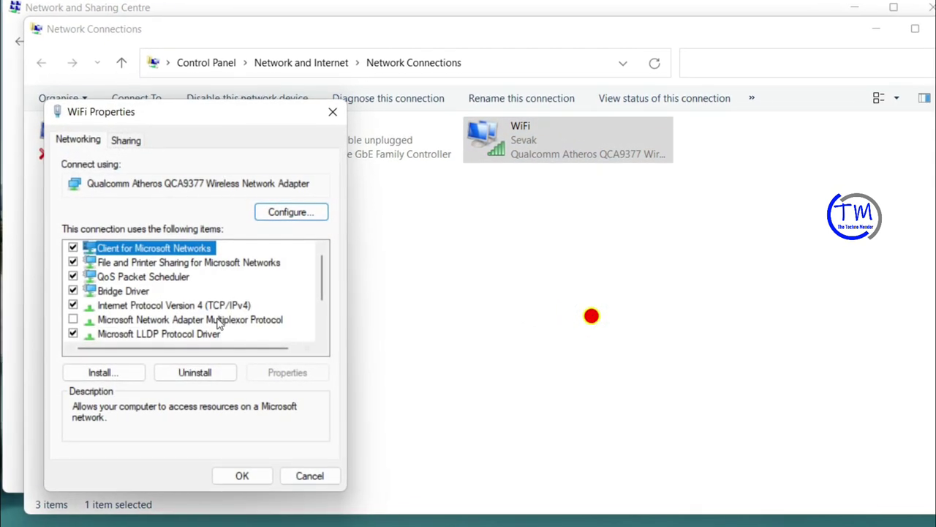
click(209, 307)
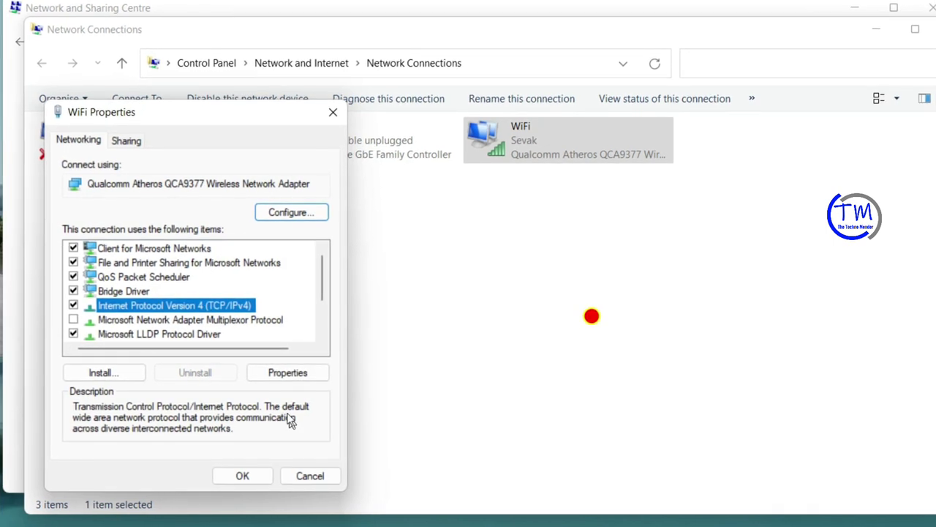
click(282, 373)
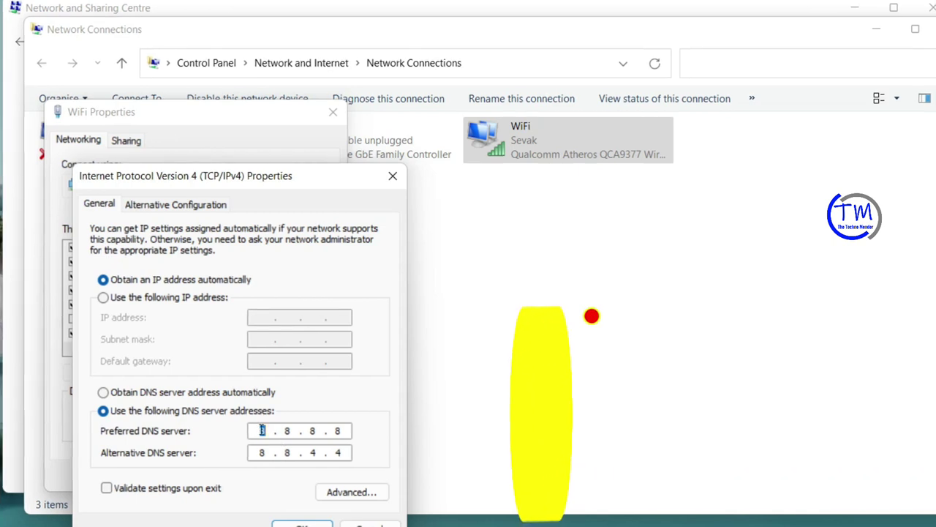
Set the WiFi adapter's preferred DNS server to 1.1.1.1.
text(1)
double_click(288, 431)
text(1.1.)
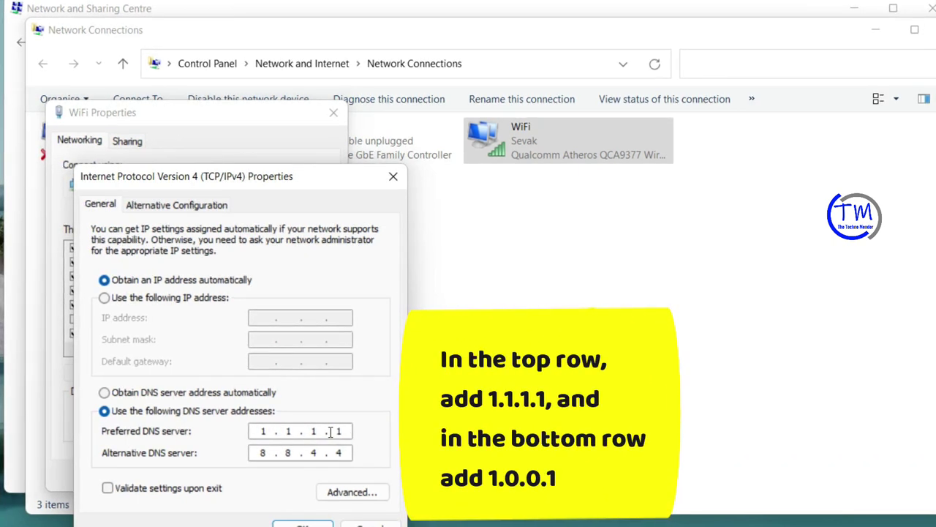
Set the alternative DNS server to 1.0.0.1 and accept the IPv4 properties.
text(1)
double_click(287, 453)
text(0)
double_click(314, 452)
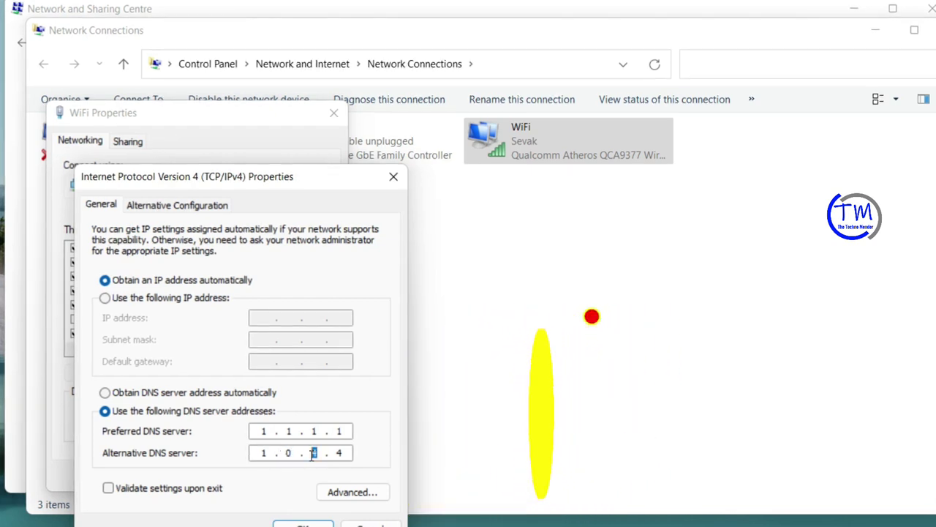
text(0)
double_click(336, 453)
text(1)
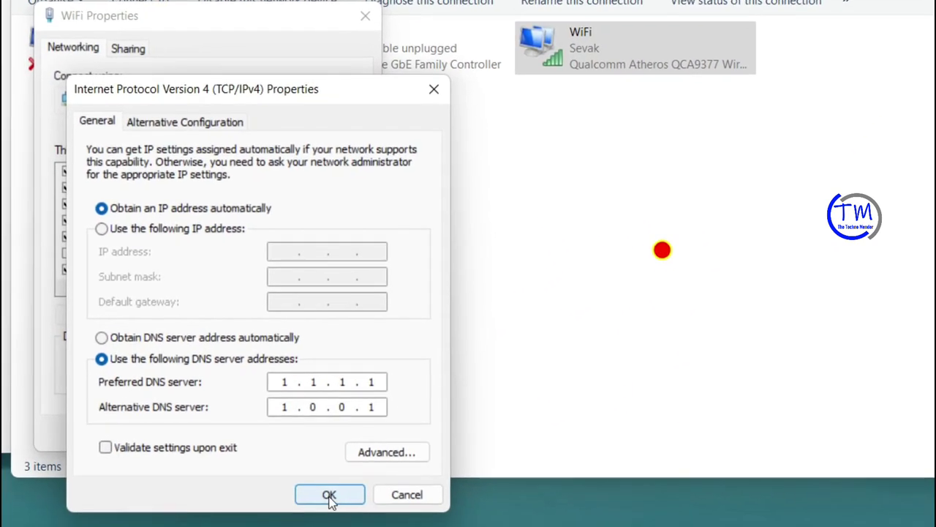
click(329, 496)
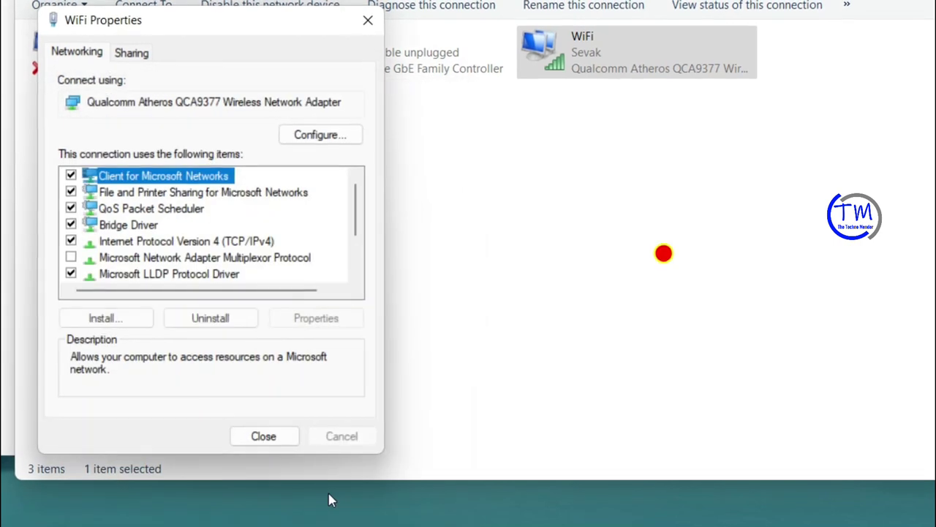
Close the WiFi properties and the remaining network windows.
click(270, 443)
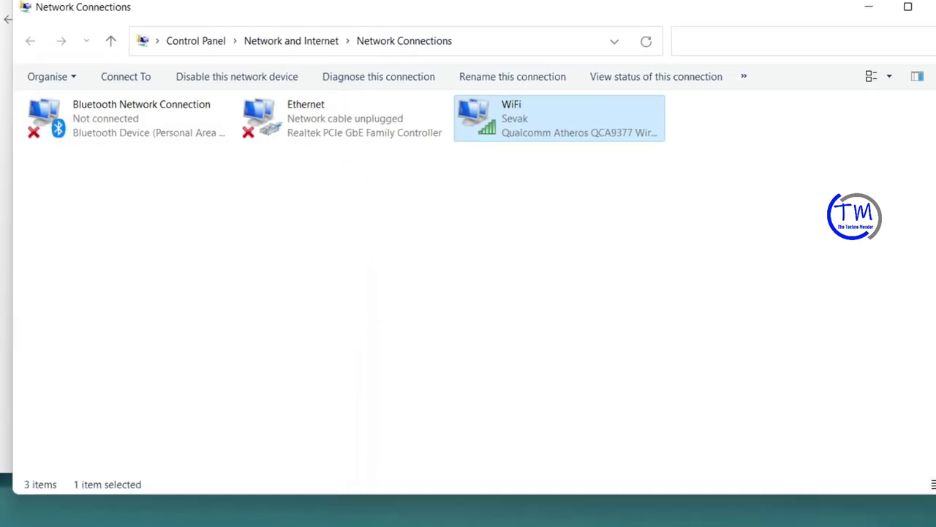
click(907, 40)
click(887, 18)
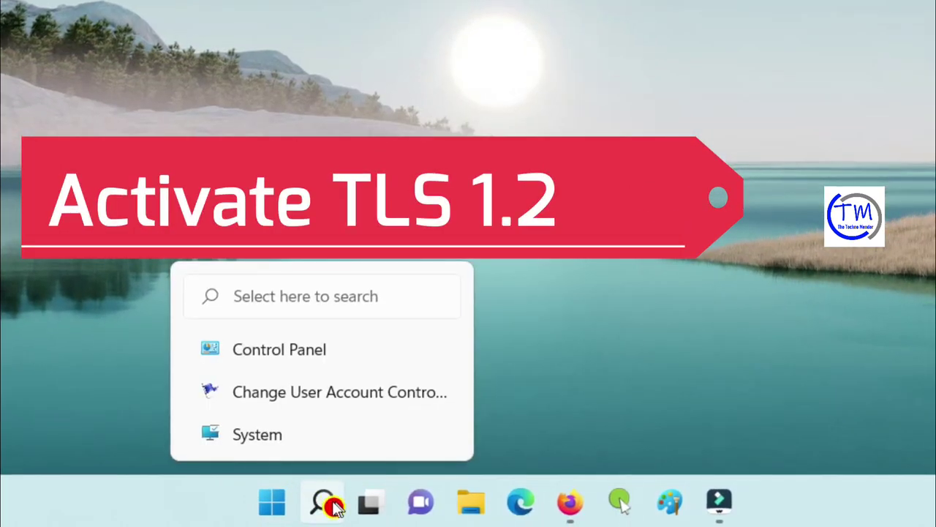
Search Windows for "internet" and open Internet Options.
click(318, 513)
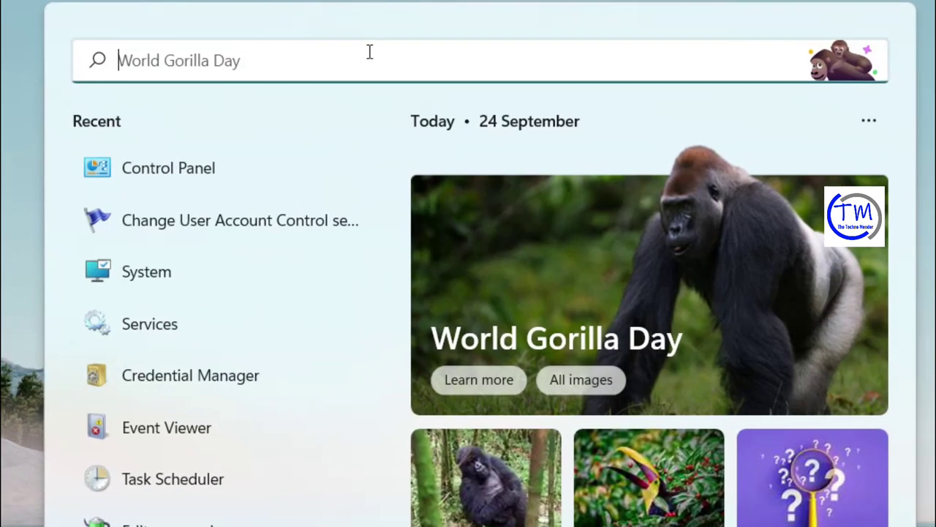
text(in)
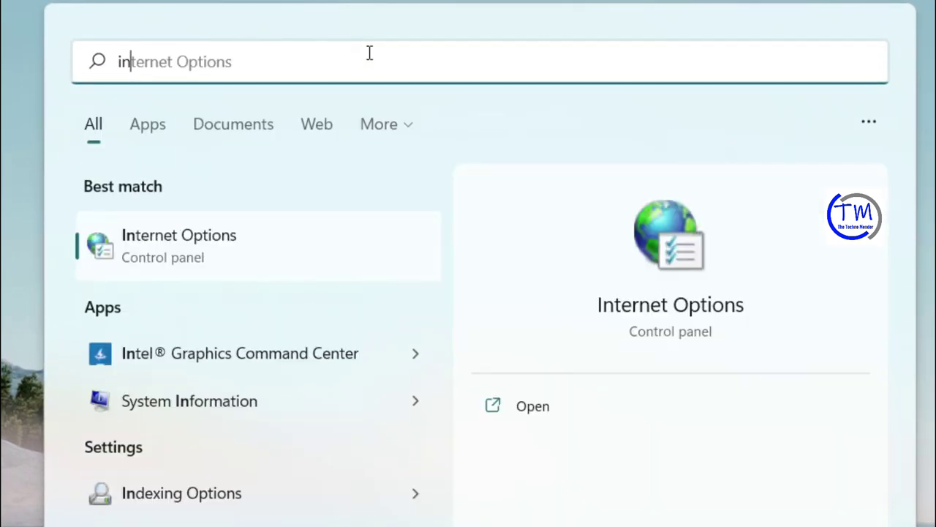
text(ternet)
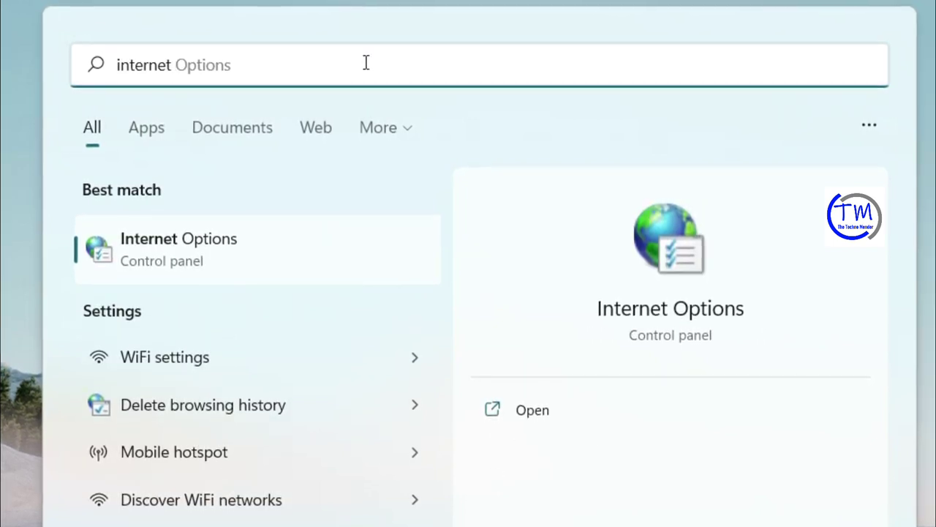
click(202, 250)
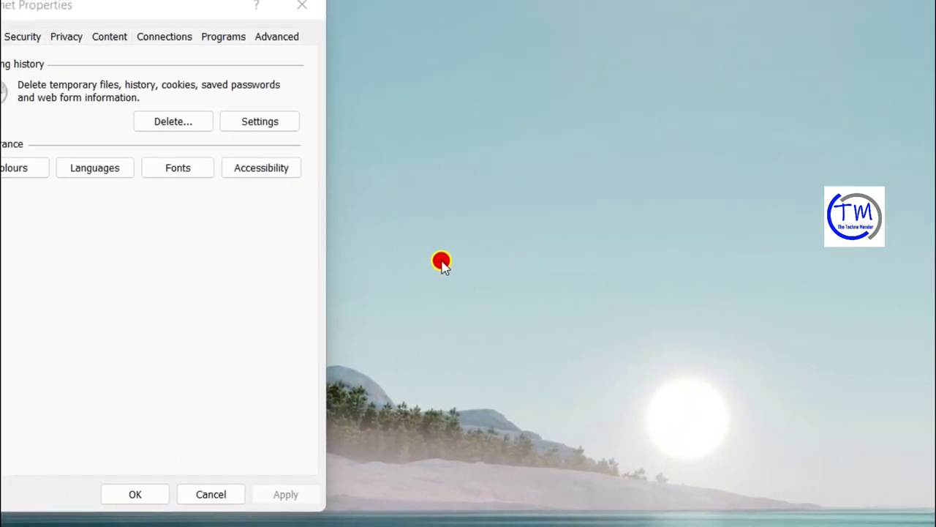
Ensure Use TLS 1.2 is enabled in the advanced internet settings, then apply and accept the settings.
click(255, 36)
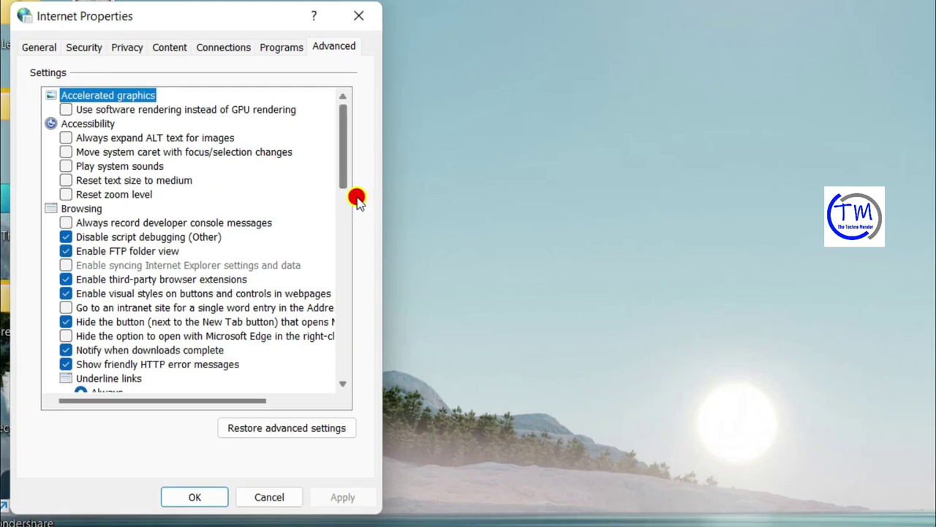
drag(345, 182, 346, 355)
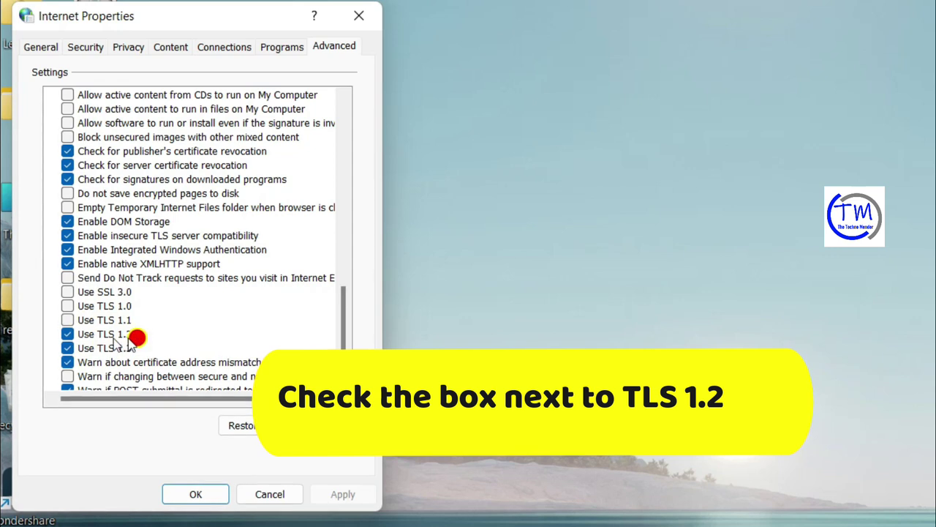
click(69, 335)
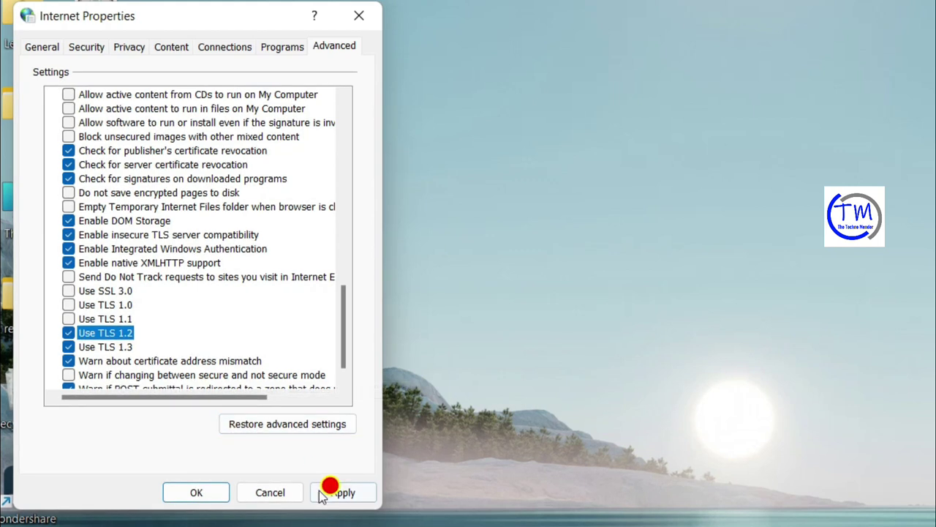
click(344, 494)
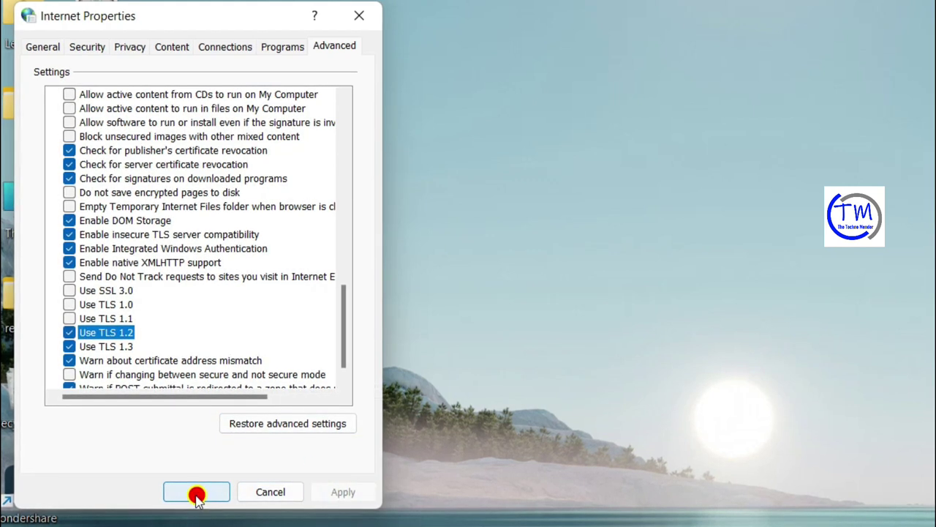
click(196, 494)
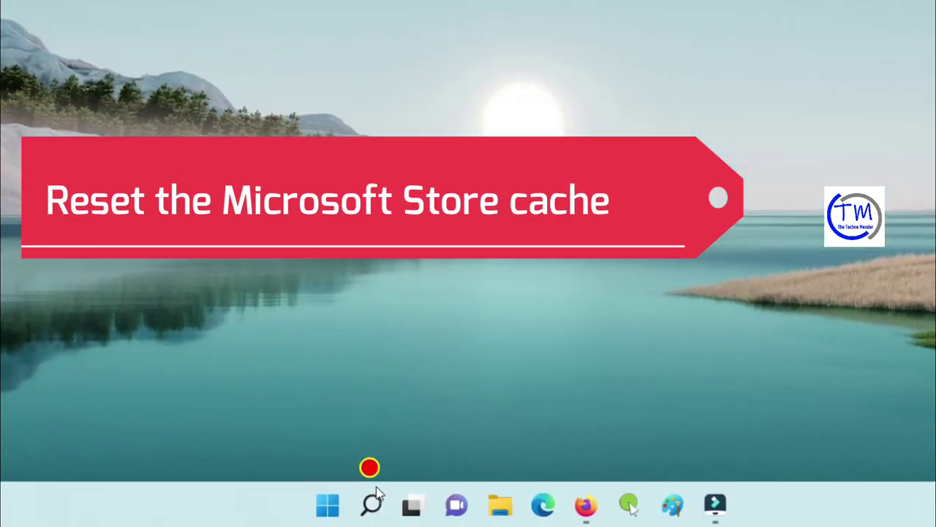
Search Windows for "store" and open the app settings of Microsoft Store.
click(372, 506)
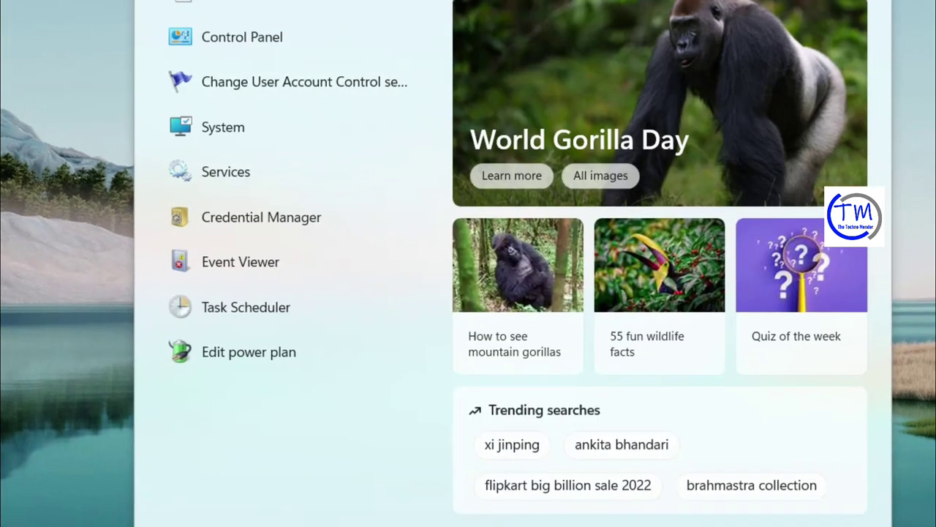
text(st)
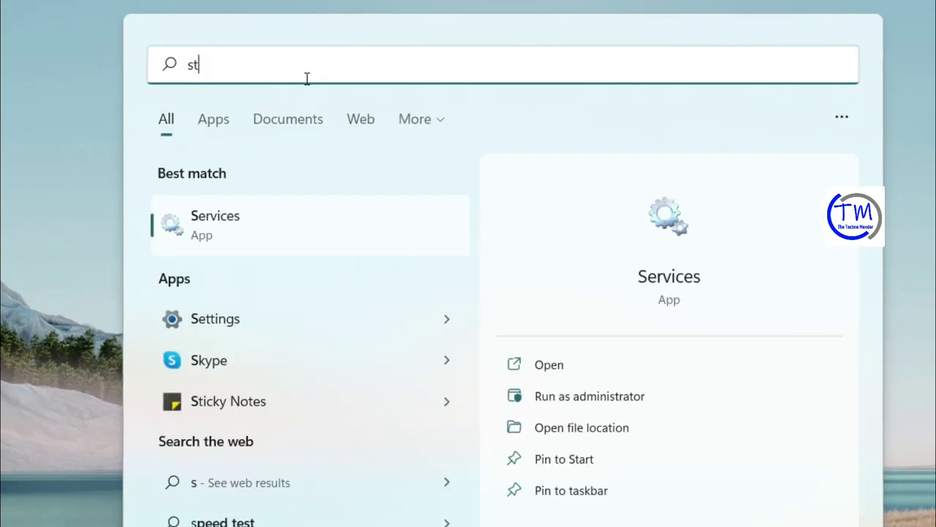
text(ore)
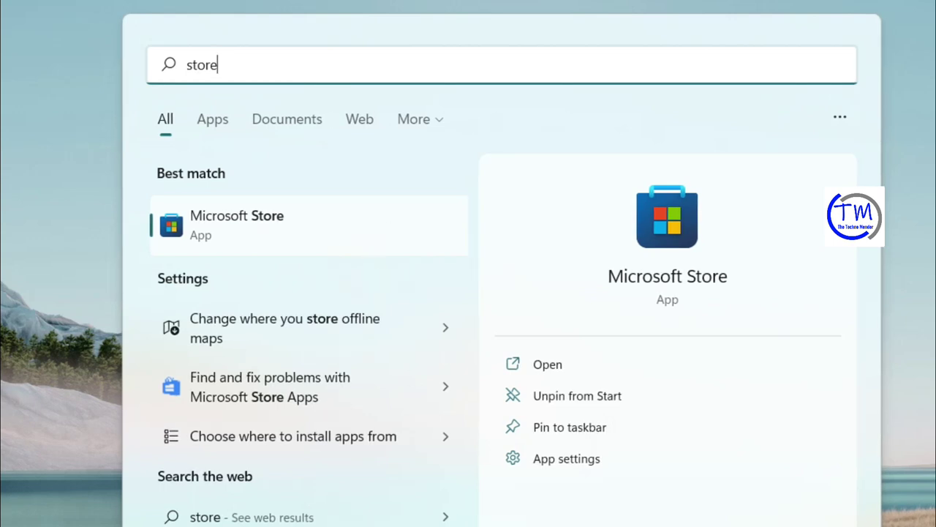
click(546, 459)
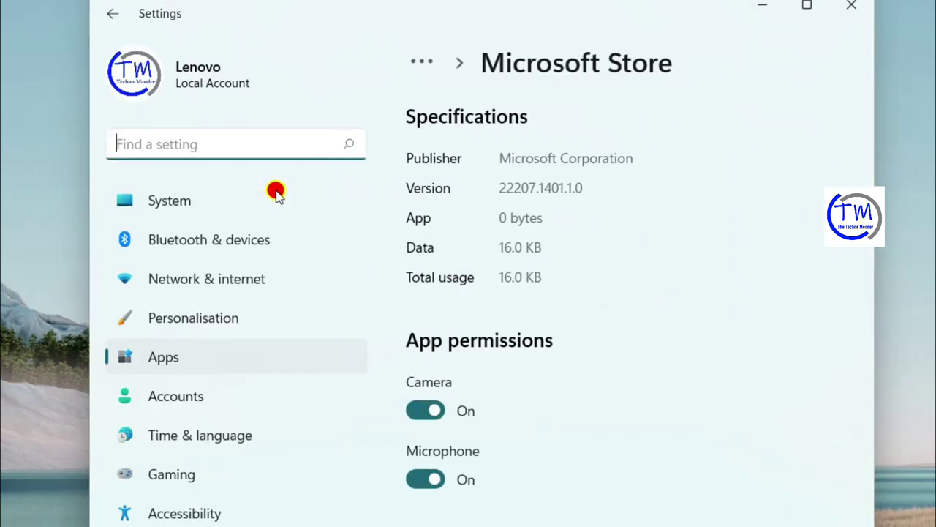
Repair the Microsoft Store app from its Reset section.
click(867, 457)
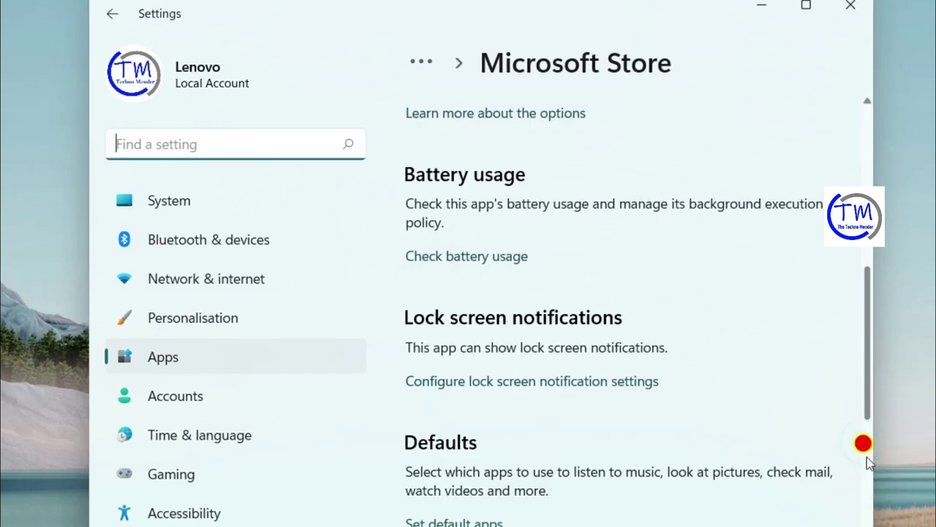
click(868, 486)
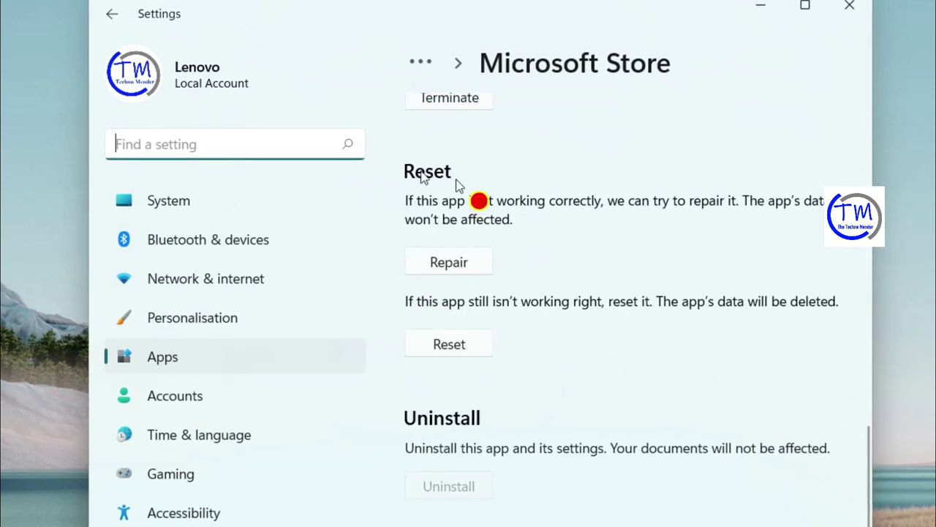
click(468, 265)
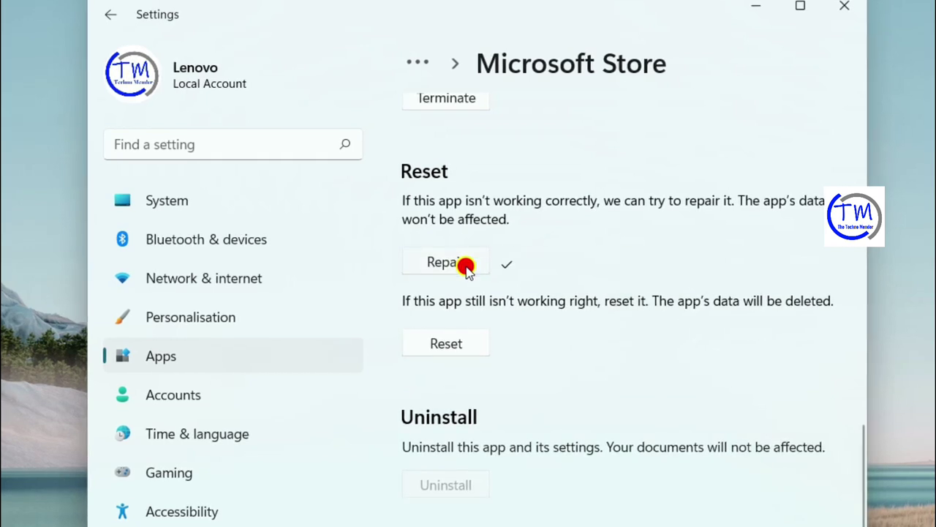
Reset the Microsoft Store app, confirming the deletion of its data, and close Settings.
click(456, 344)
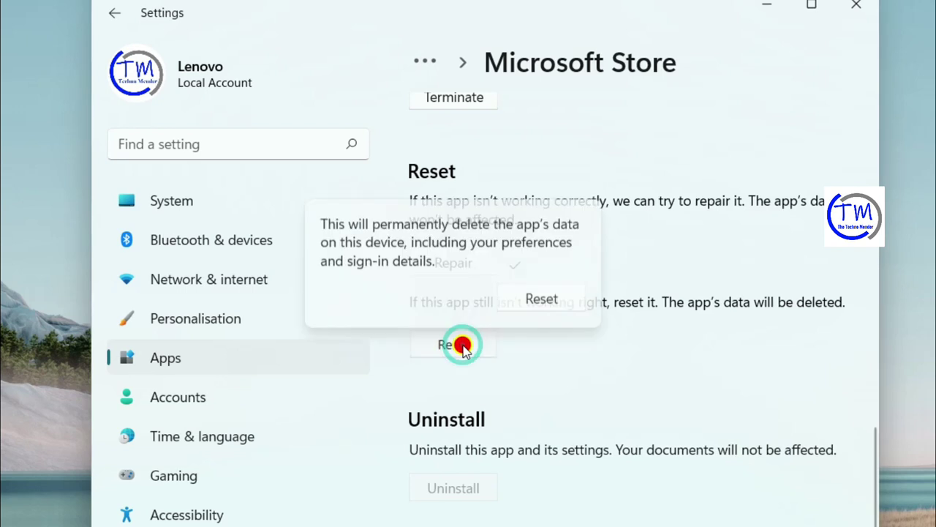
click(539, 299)
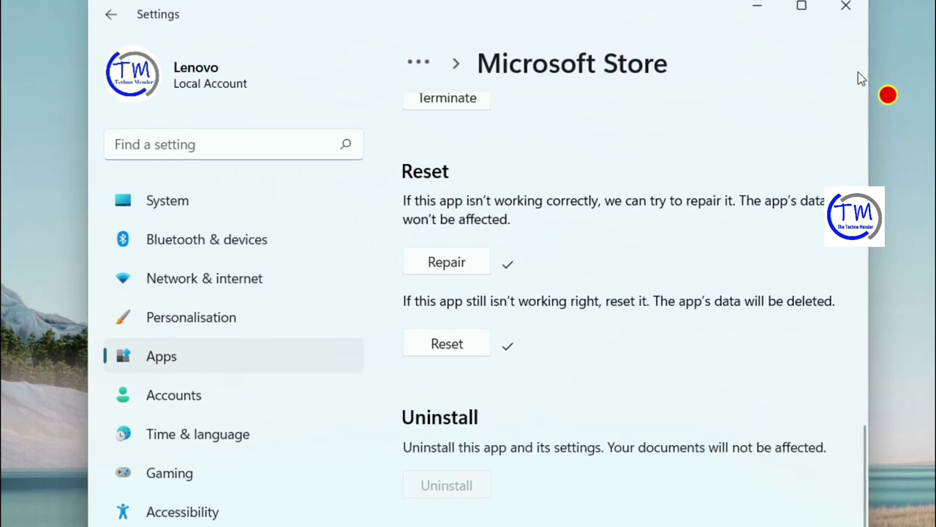
click(844, 8)
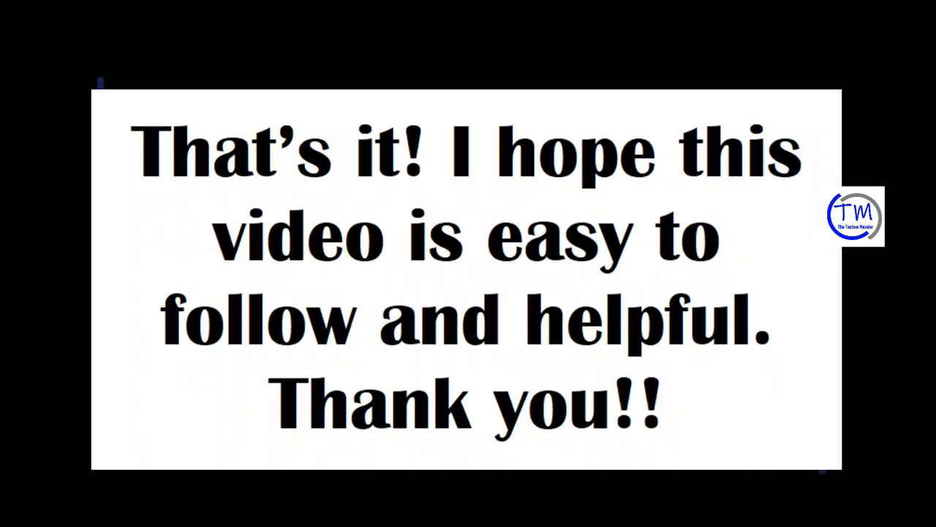